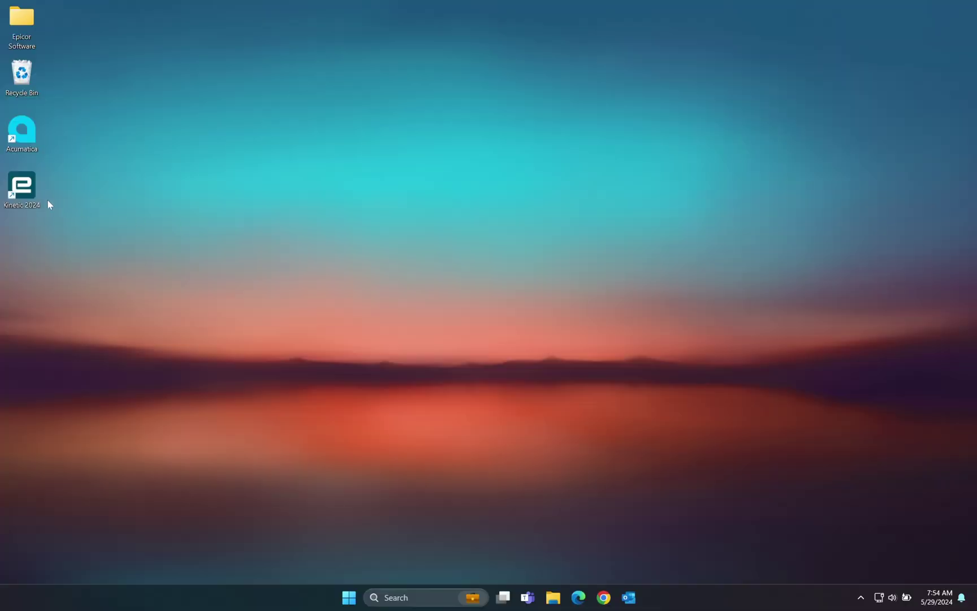
Step: Launch Kinetic 2024, log in, and turn on Display Field Level Help from the Help panel
double_click(30, 196)
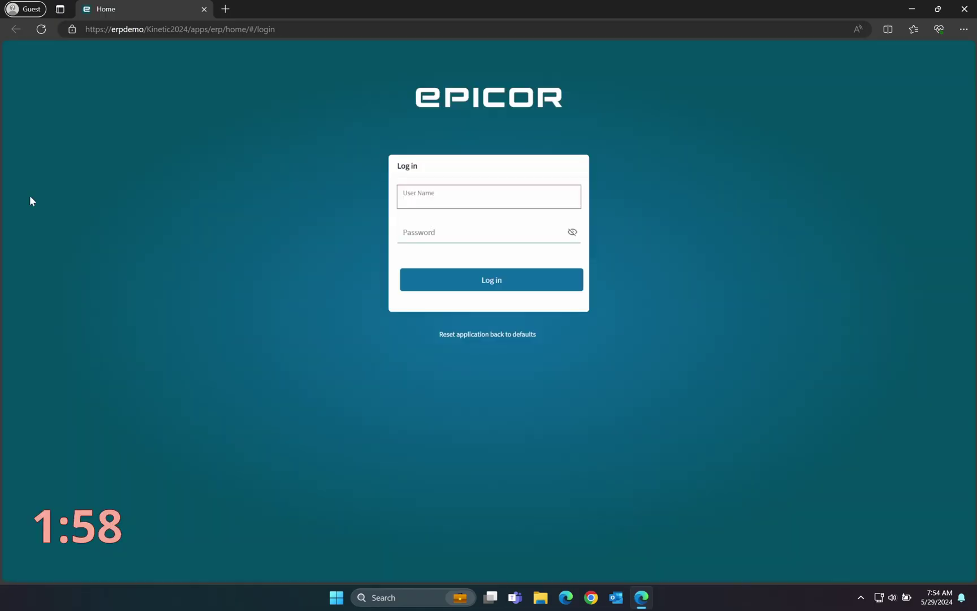
text(epicor)
key(Tab)
text(epicor)
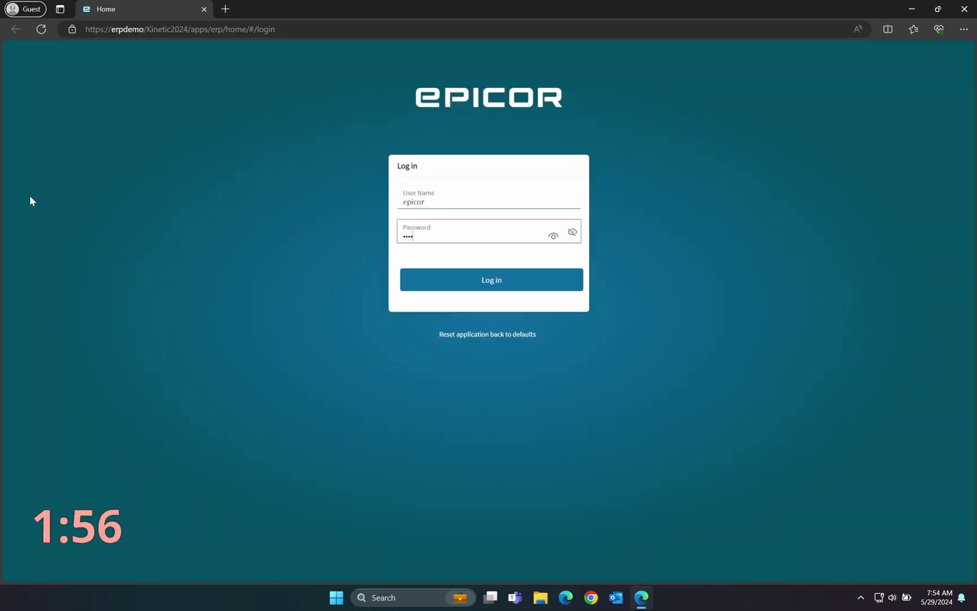
key(Return)
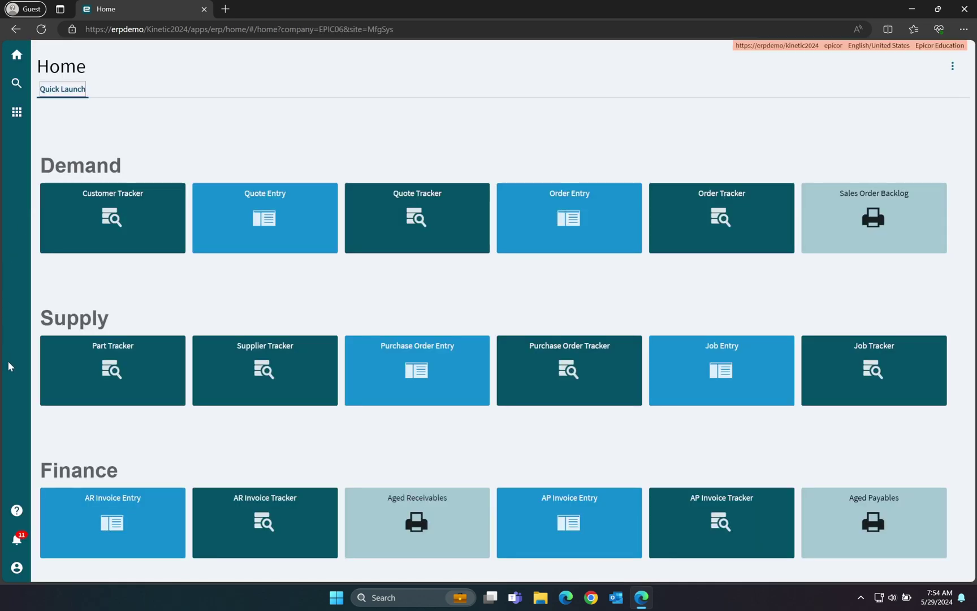
click(17, 509)
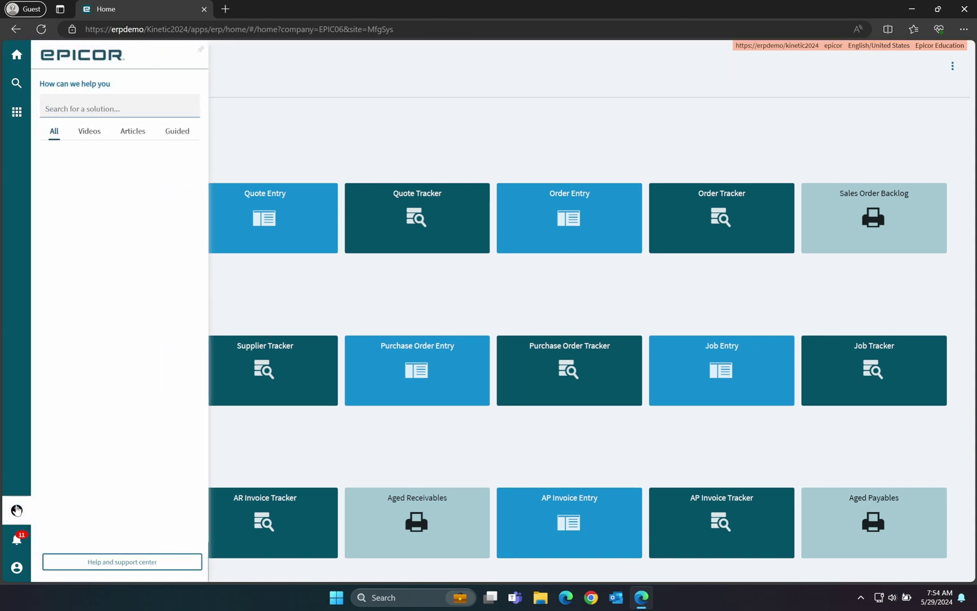
click(91, 562)
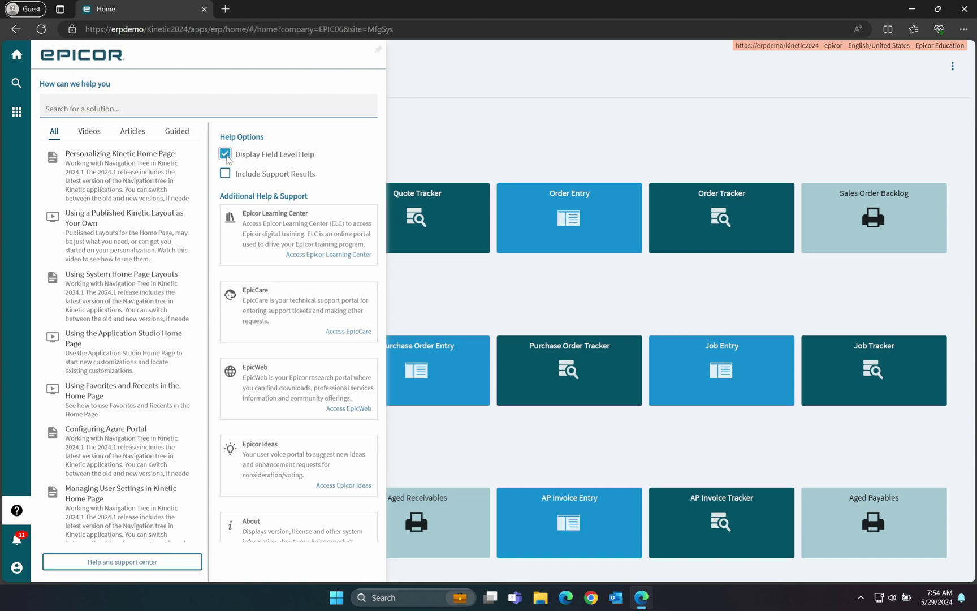
Step: Open sales order 5406 in Order Entry and view the Sales Order field's technical details
click(519, 171)
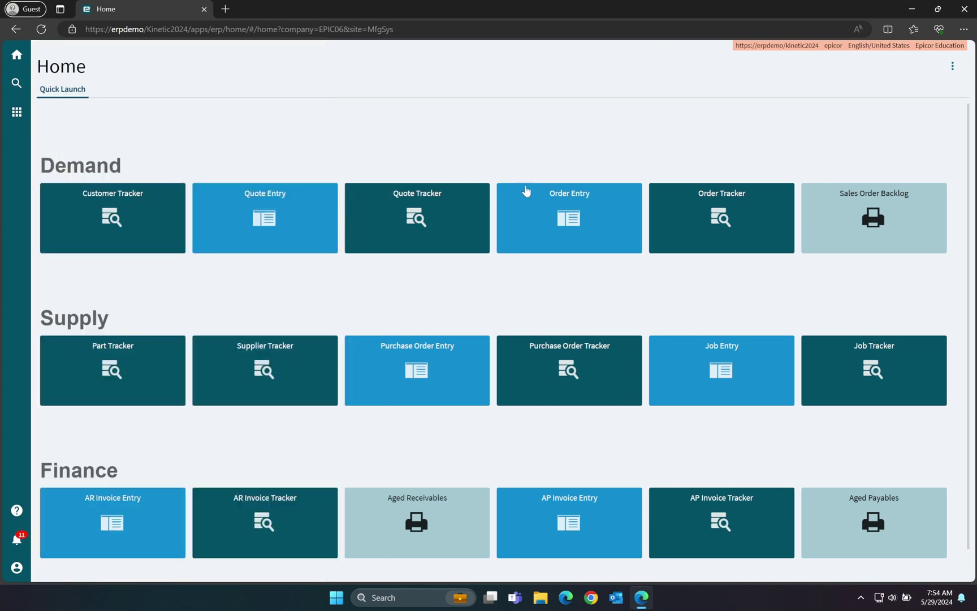
click(526, 188)
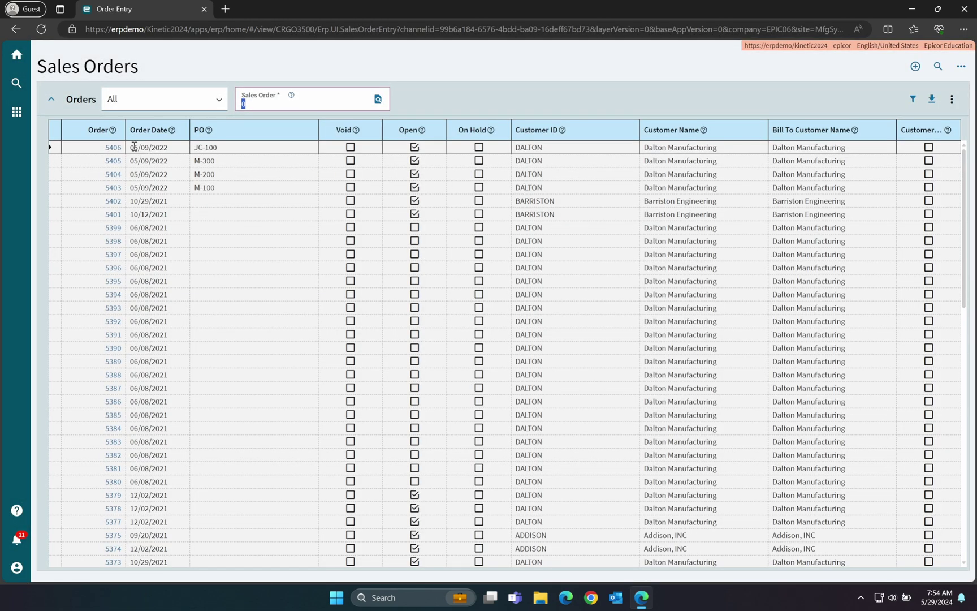
click(113, 148)
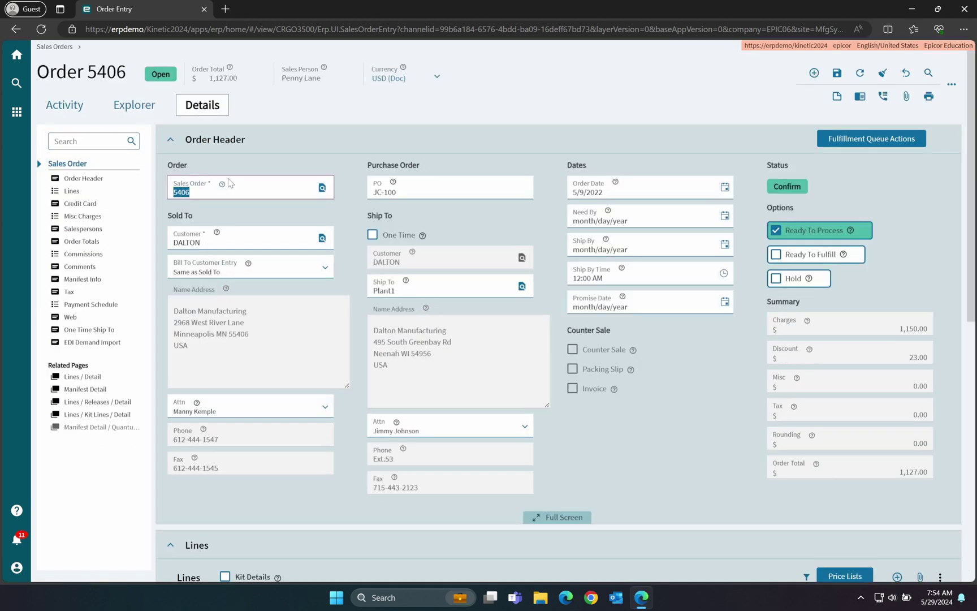
click(222, 185)
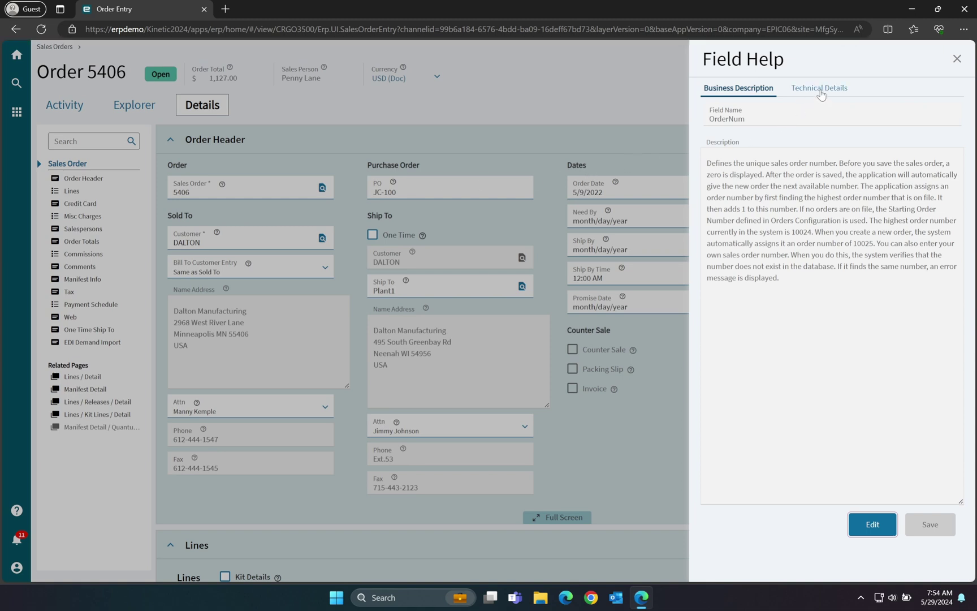
click(821, 89)
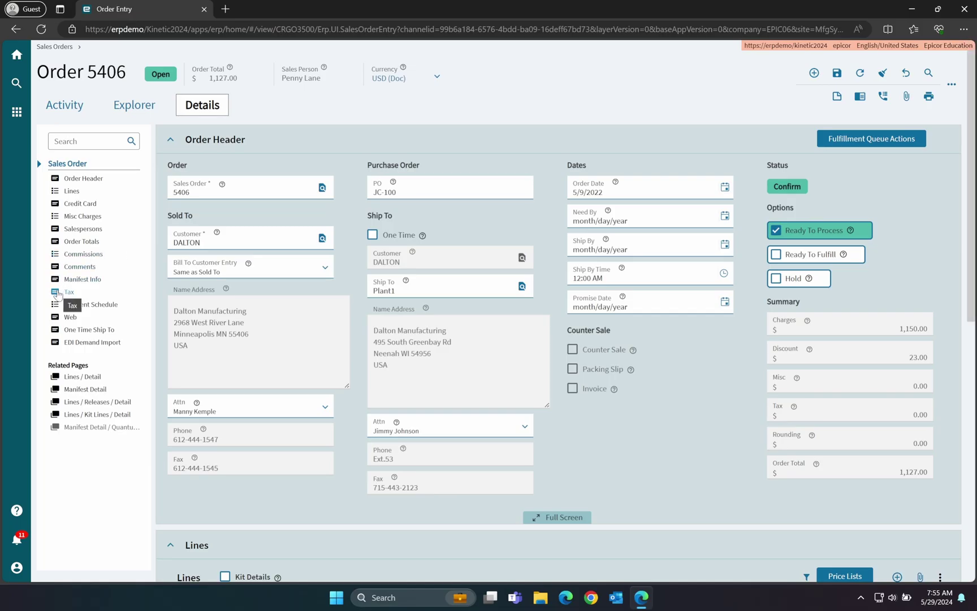
Step: Open Line 1 of order 5406 and show Field Help for the Available quantity field
click(70, 192)
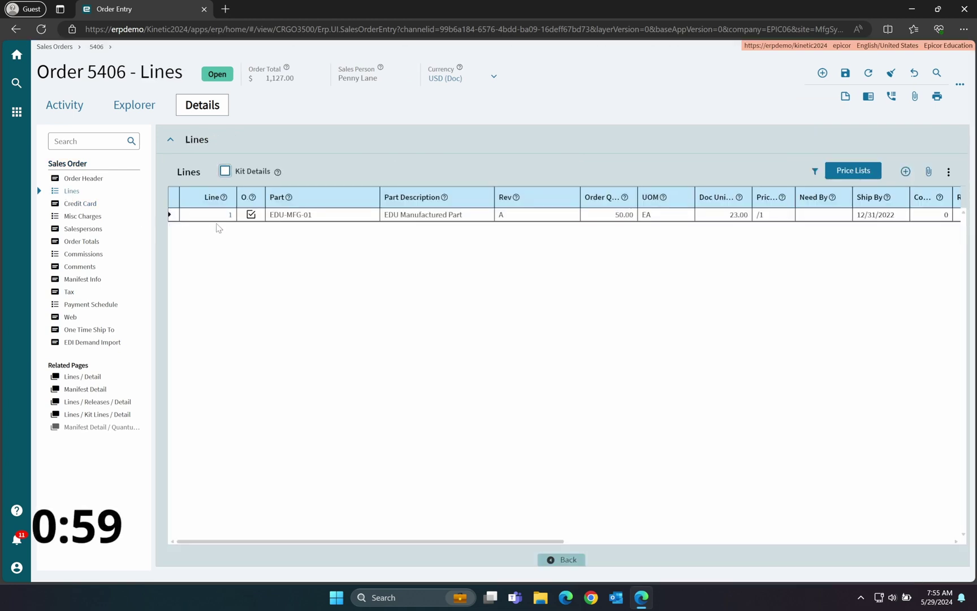
click(231, 215)
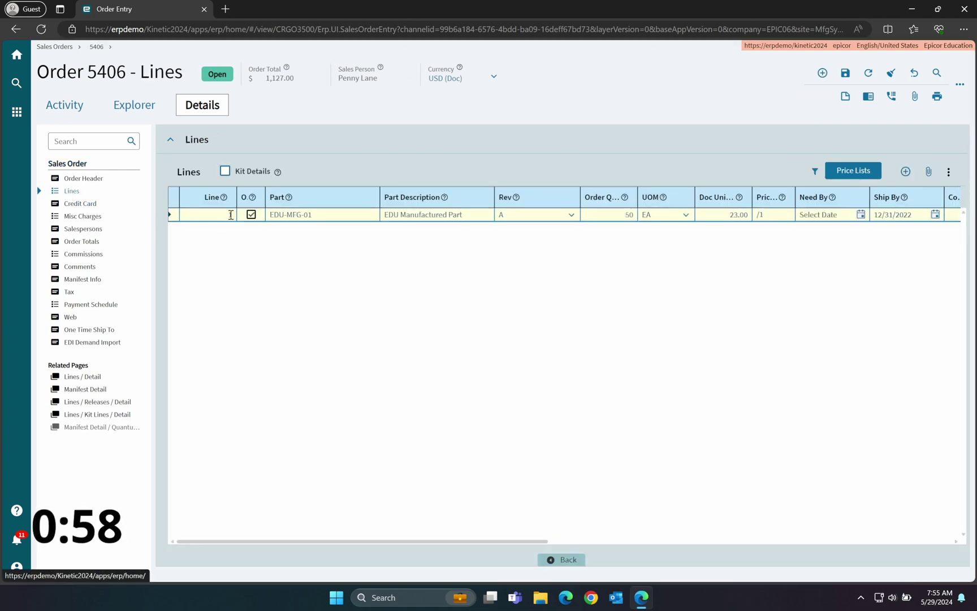
click(230, 215)
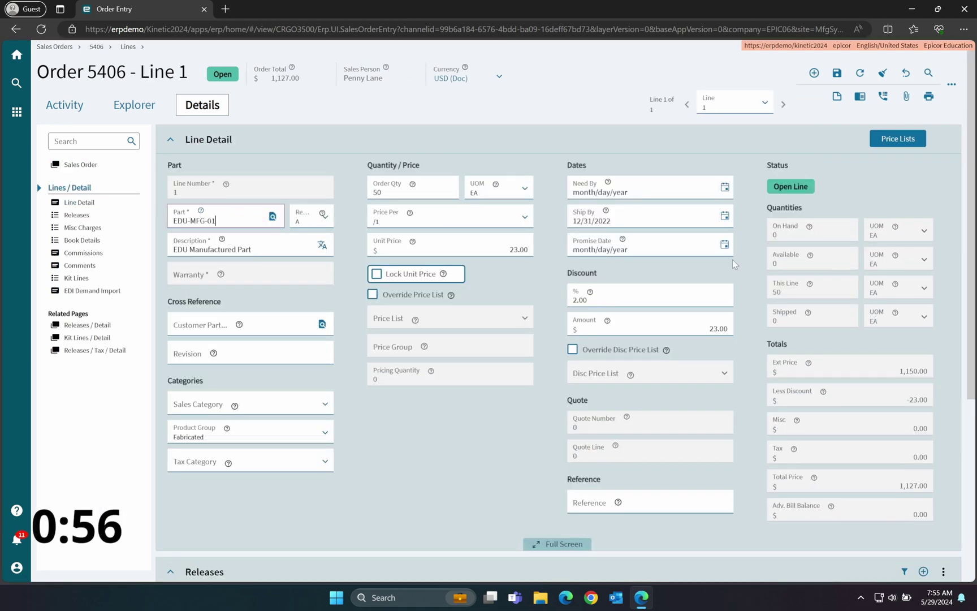
click(810, 255)
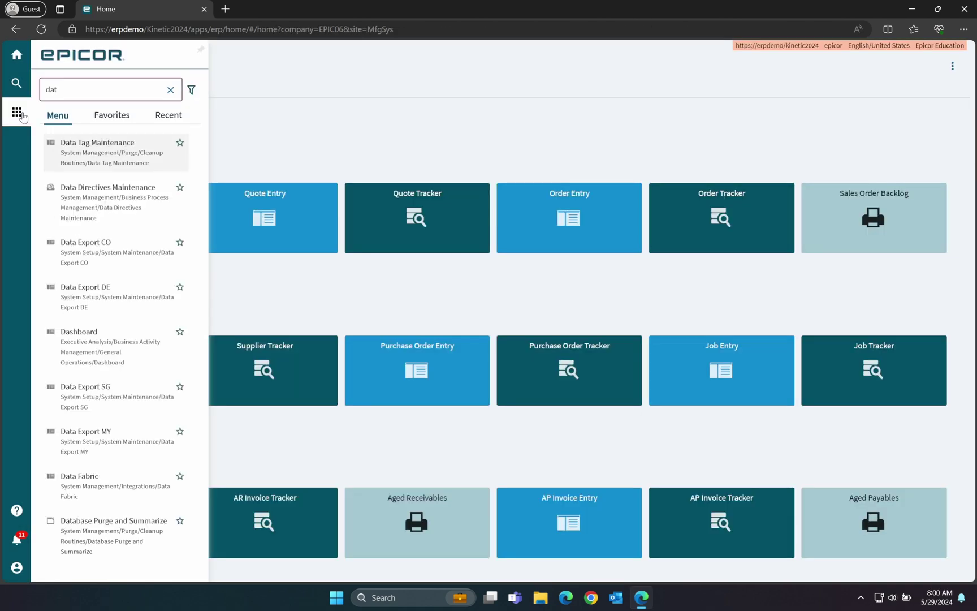
Step: Open Dataset Relationships from the menu search and load all rows without filters
text(s)
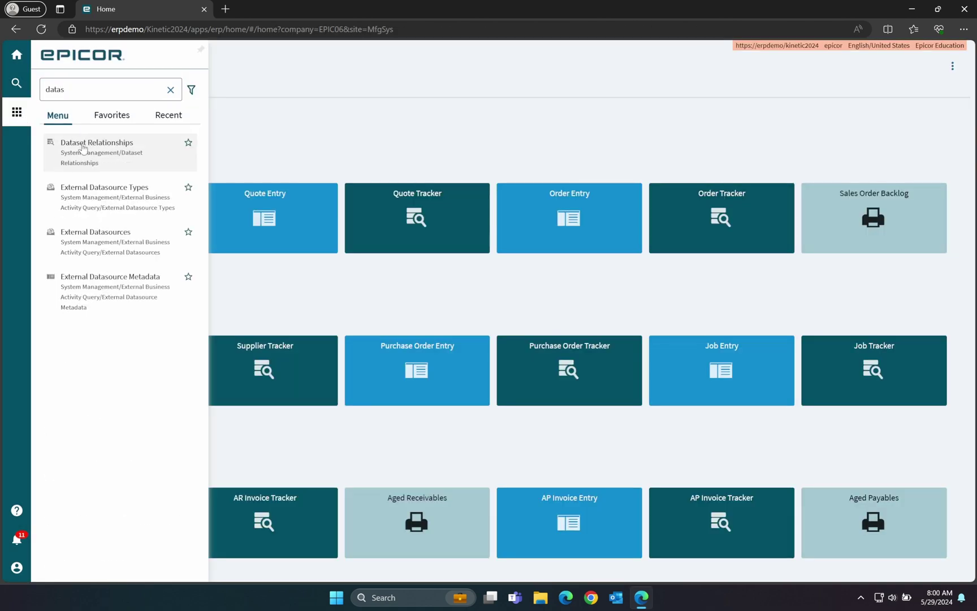
click(83, 148)
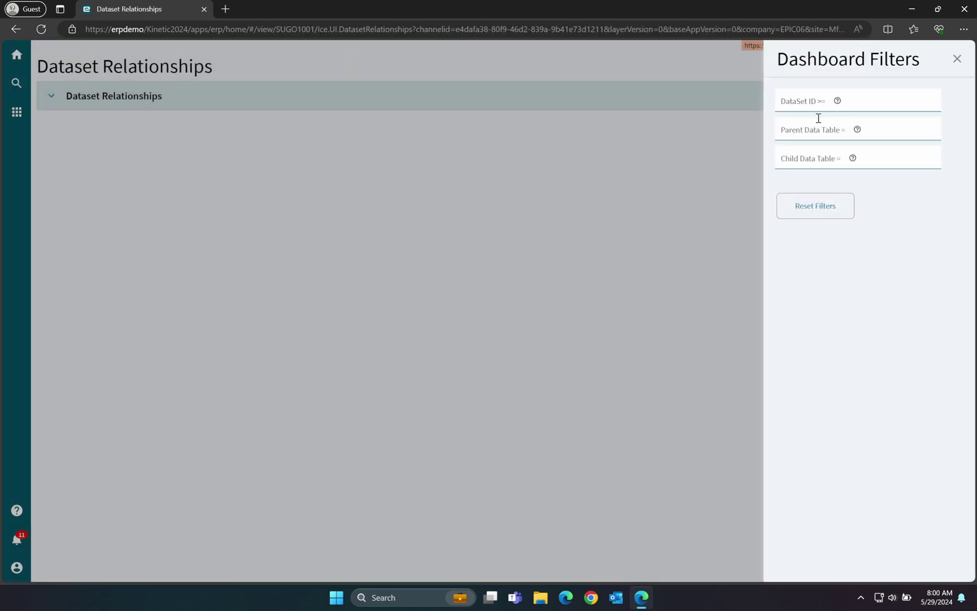
click(956, 60)
click(936, 68)
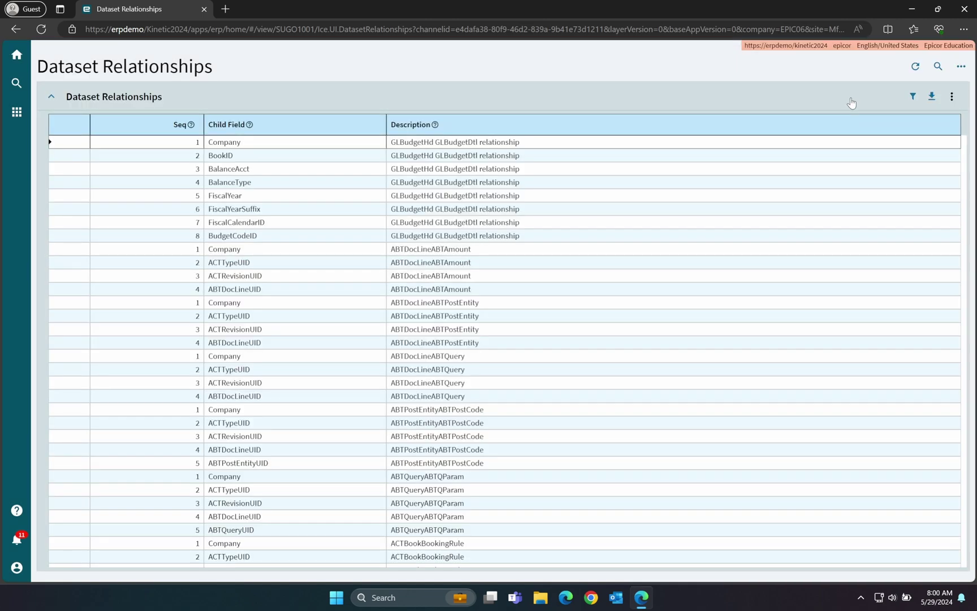
Step: Personalize columns to add DataSet ID first, then Parent, Parent Field and Child after Seq
click(952, 97)
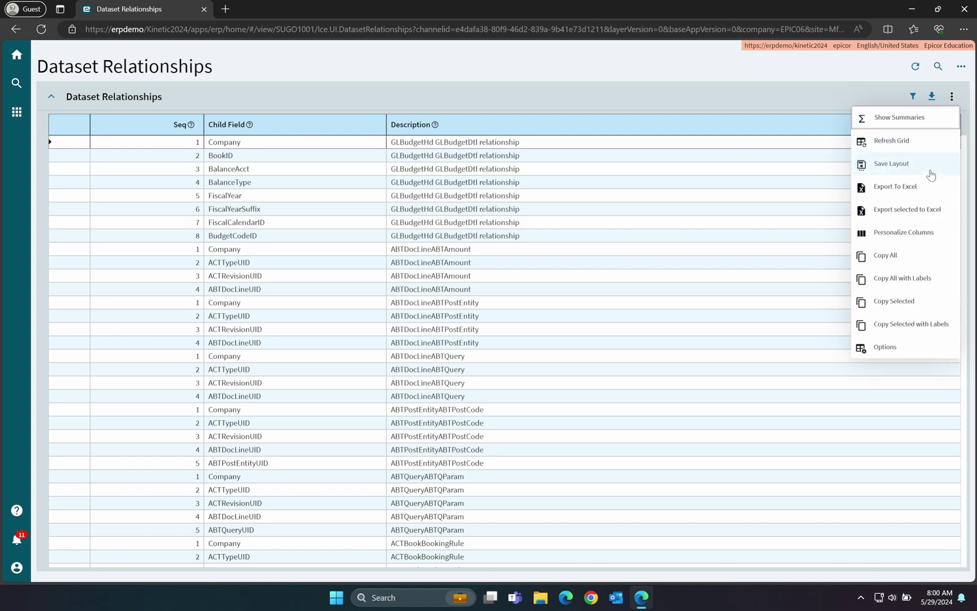
click(921, 232)
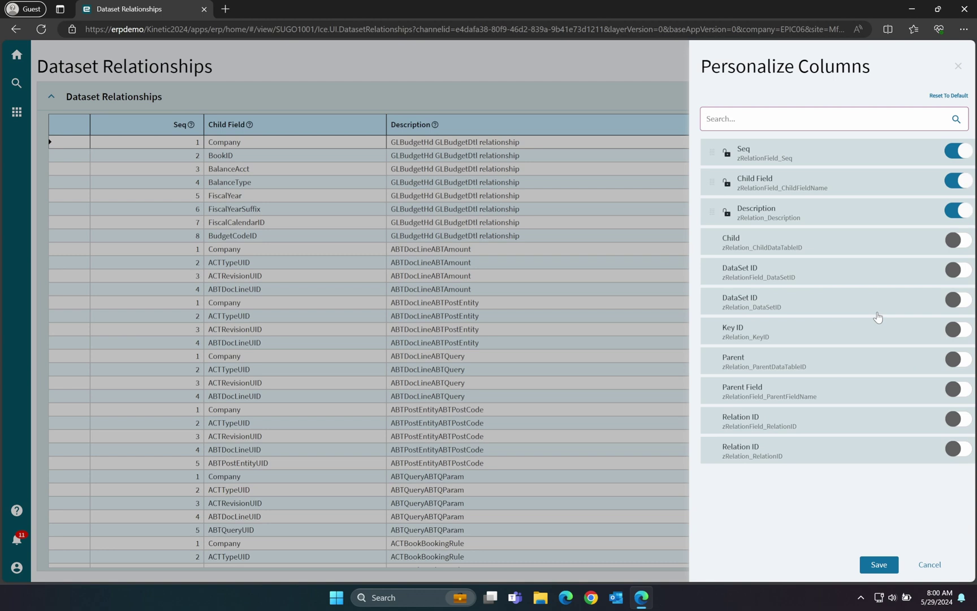
click(957, 300)
drag(722, 300, 712, 151)
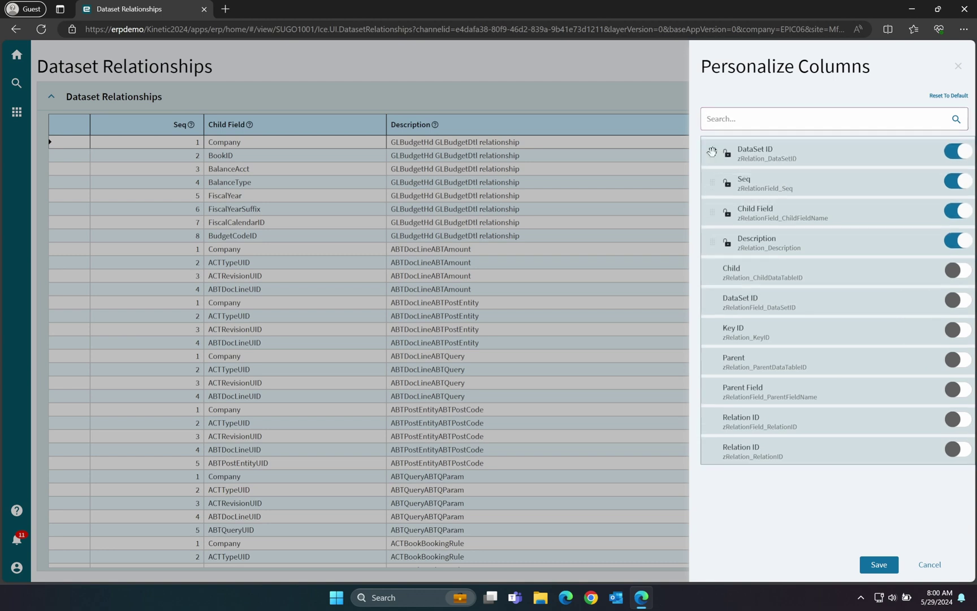
click(961, 389)
click(961, 360)
drag(712, 359, 711, 212)
drag(709, 386, 705, 243)
click(962, 330)
drag(711, 331, 712, 273)
Step: Save the column layout, then filter the grid to DataSet ID 'salesorder'
click(868, 566)
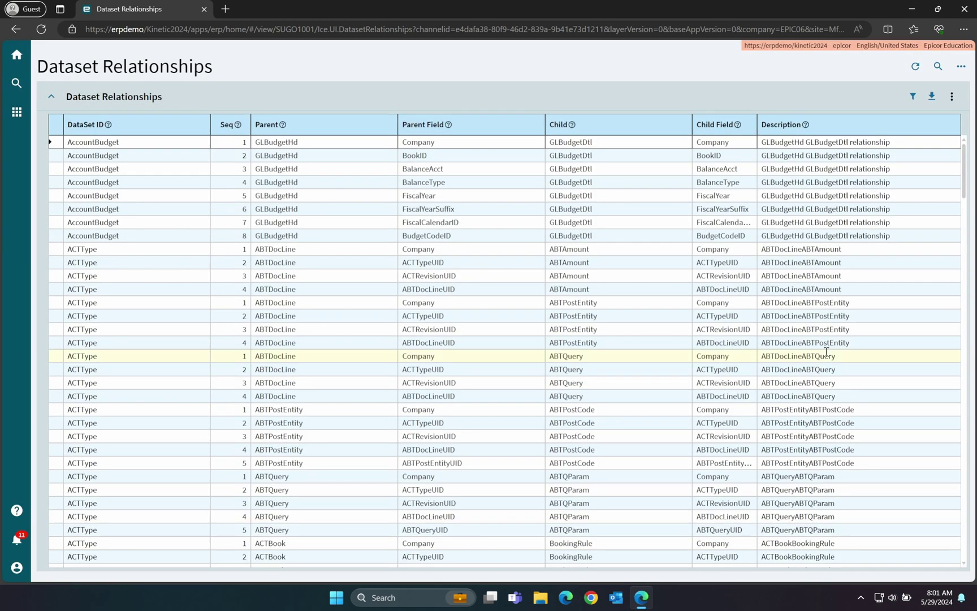
click(938, 67)
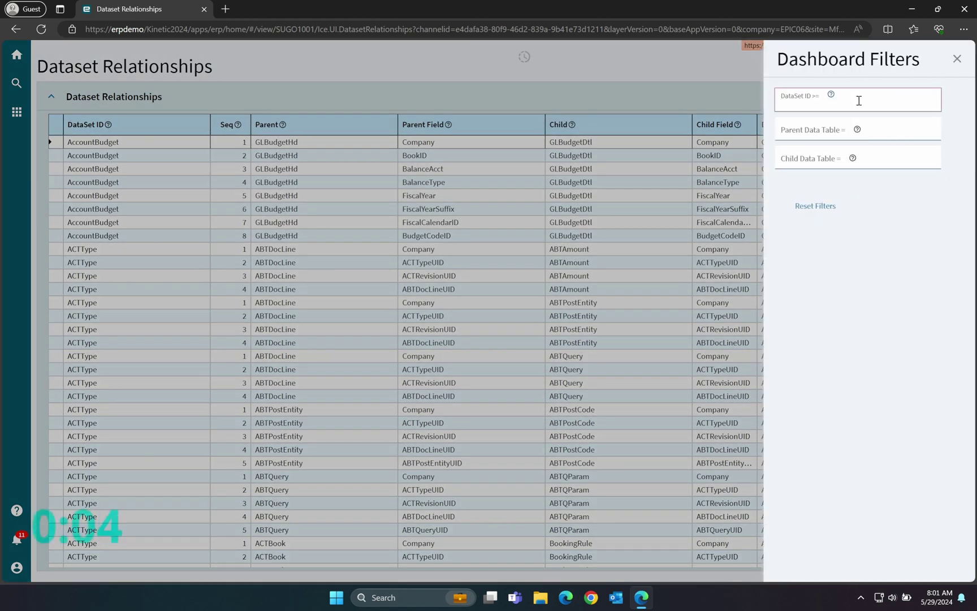
text(salesorder)
key(Tab)
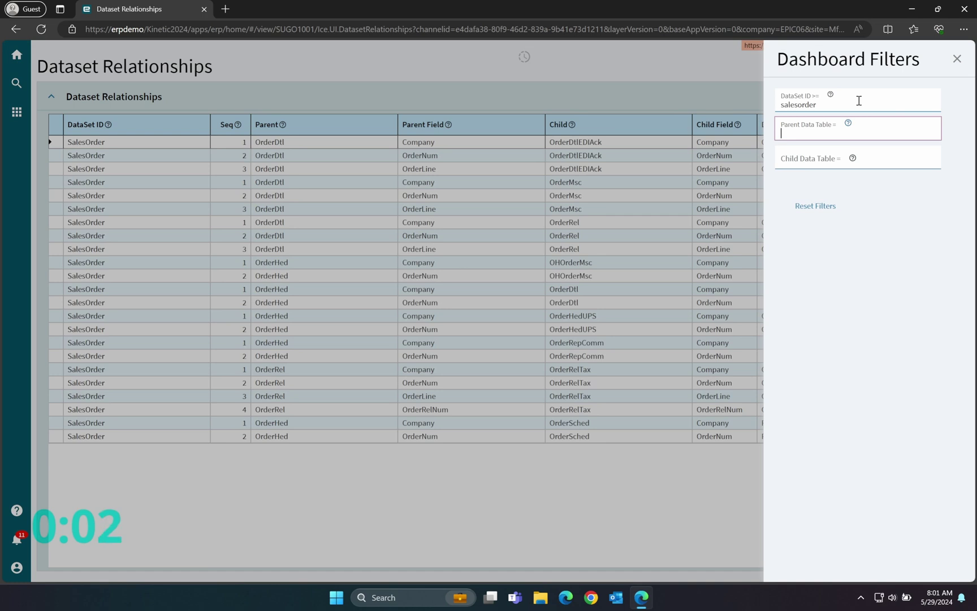
click(957, 59)
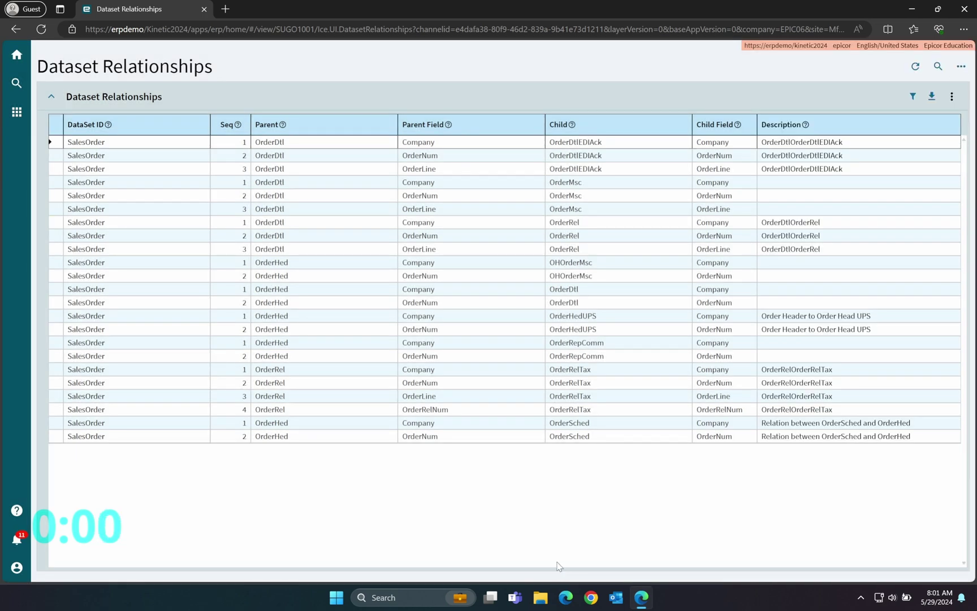